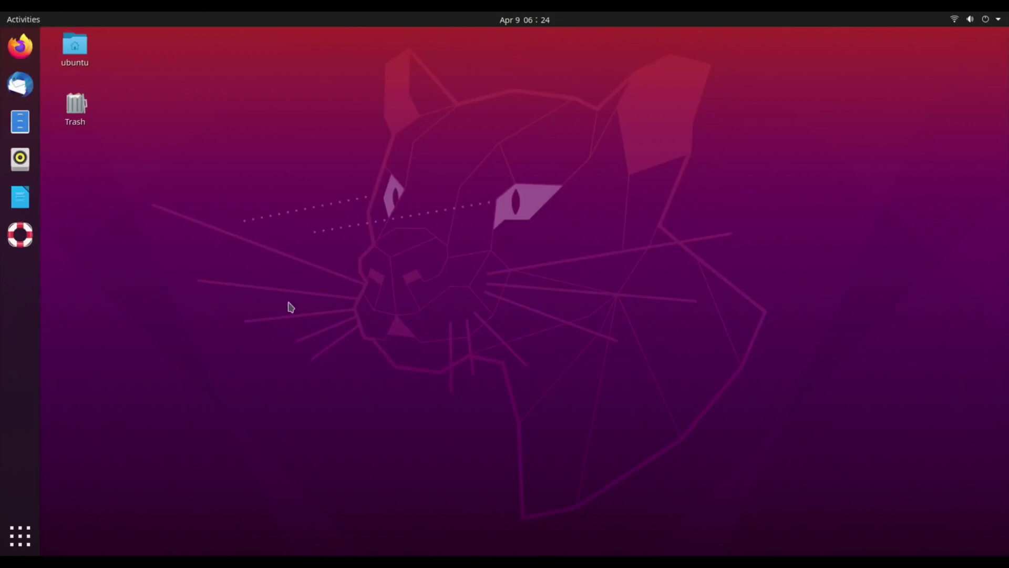
Show all installed applications and page through the app grid to the last page.
left_click(20, 536)
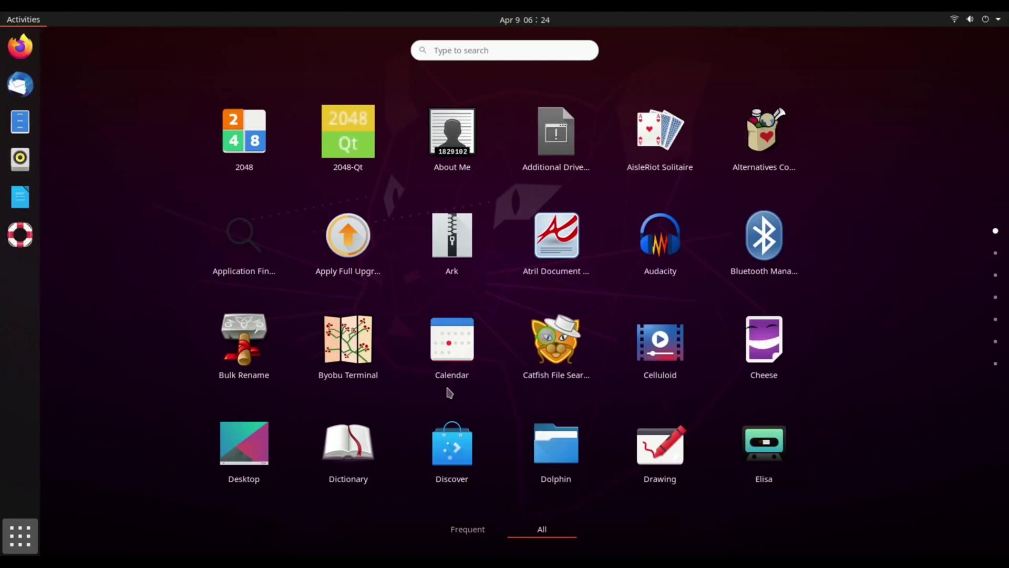
left_click(993, 254)
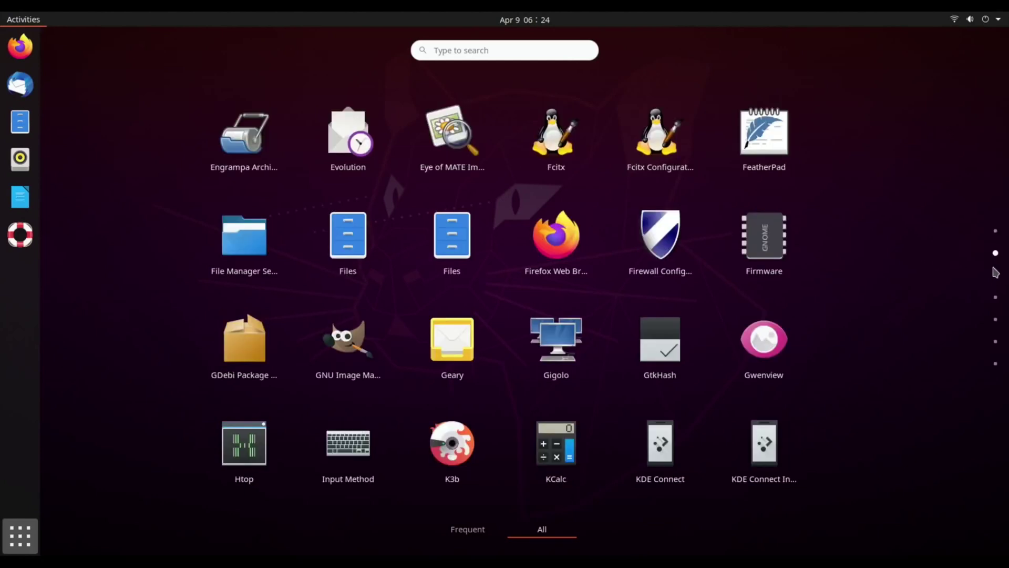
left_click(994, 274)
left_click(994, 297)
left_click(995, 319)
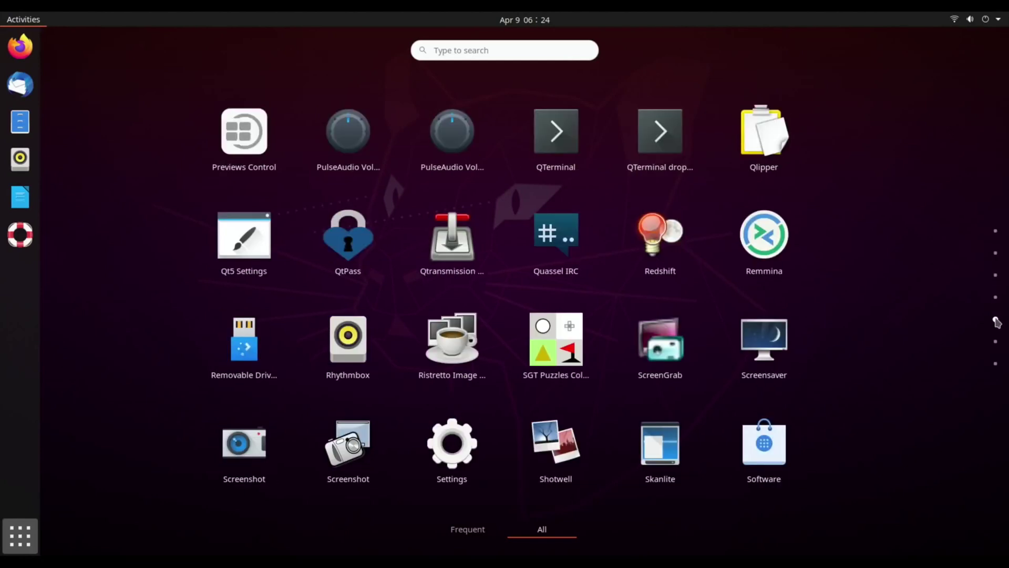
left_click(996, 342)
left_click(995, 364)
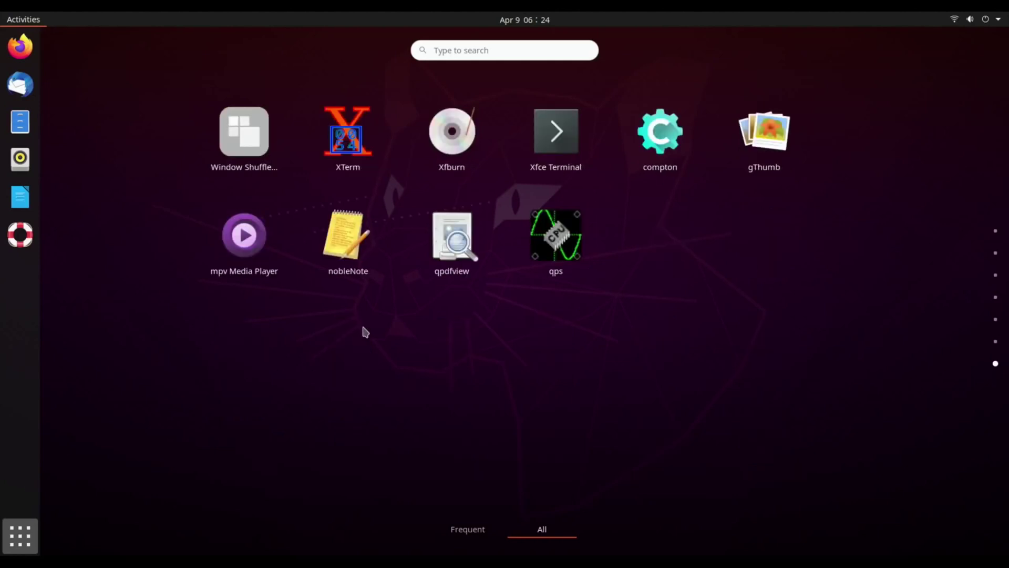
Search for 'mu' and launch Muon Package Manager.
left_click(462, 49)
type("mu")
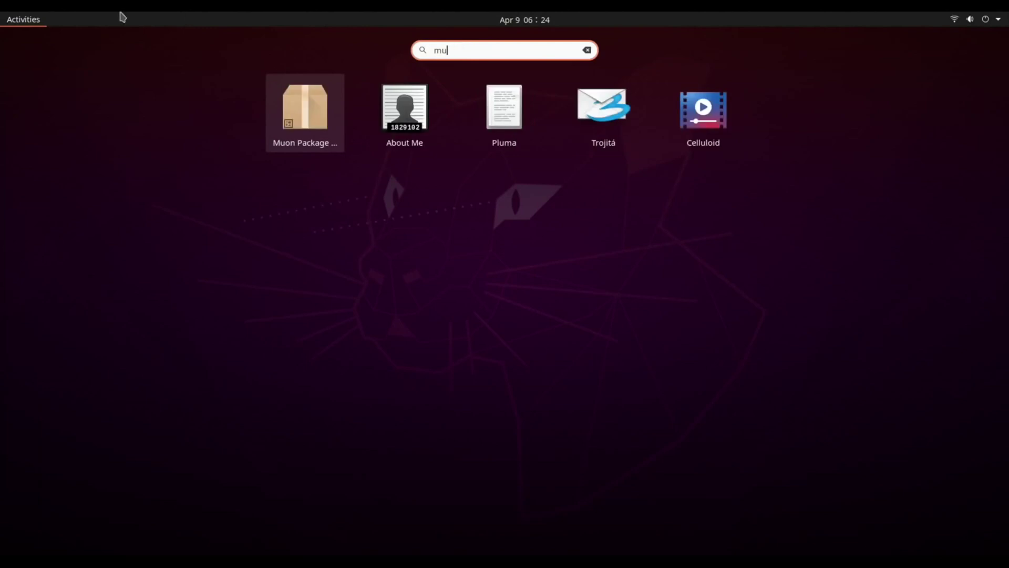
left_click(302, 122)
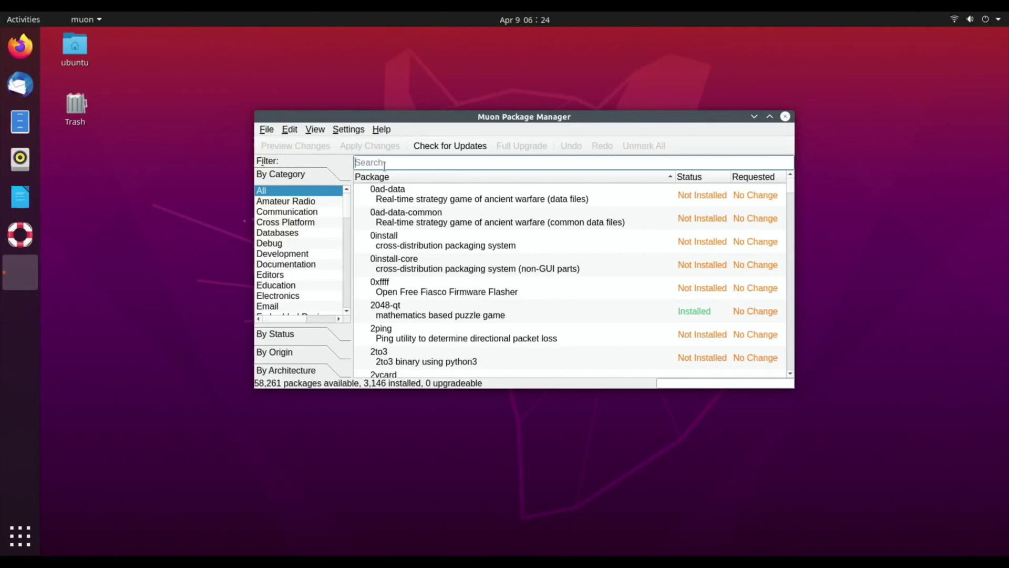
Filter Muon's package list on 'audacity' to check audacity and audacity-data are installed.
type("audacity")
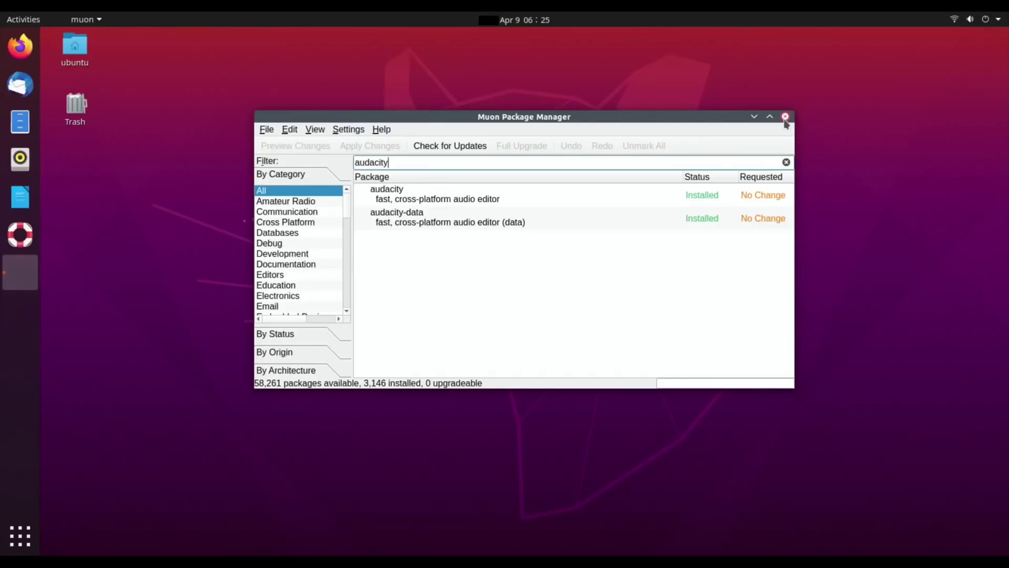
left_click(963, 39)
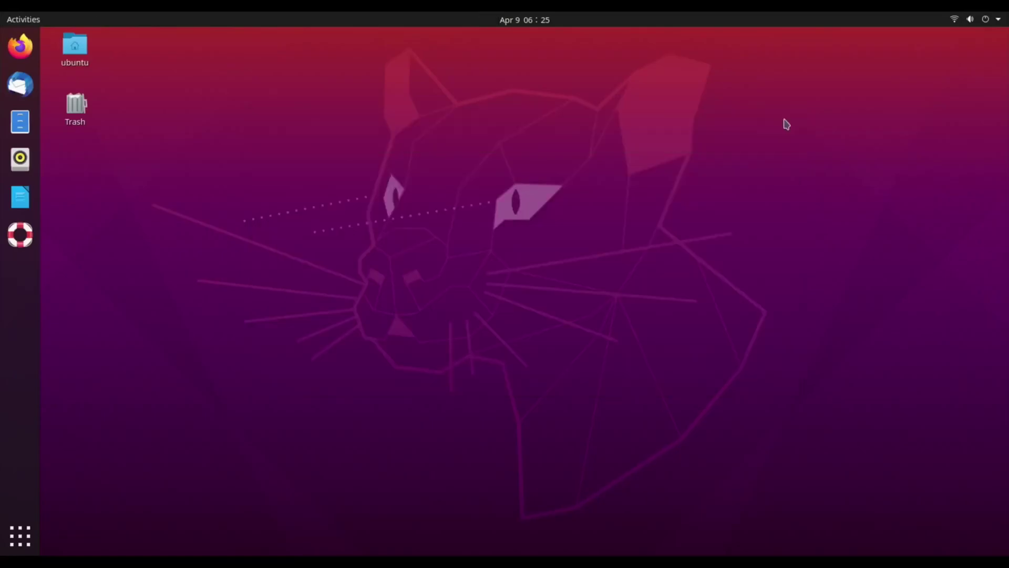
left_click(999, 21)
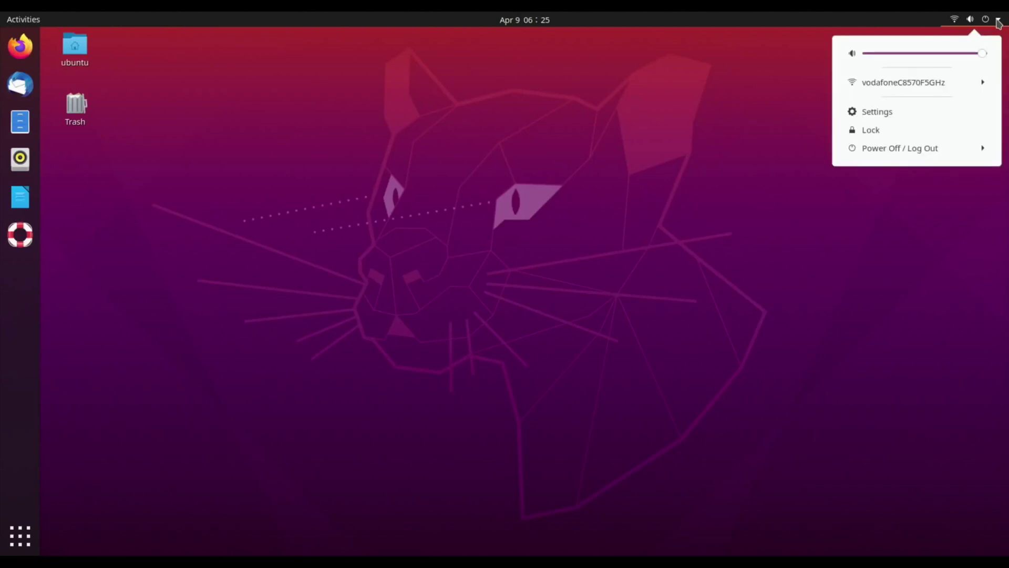
left_click(883, 112)
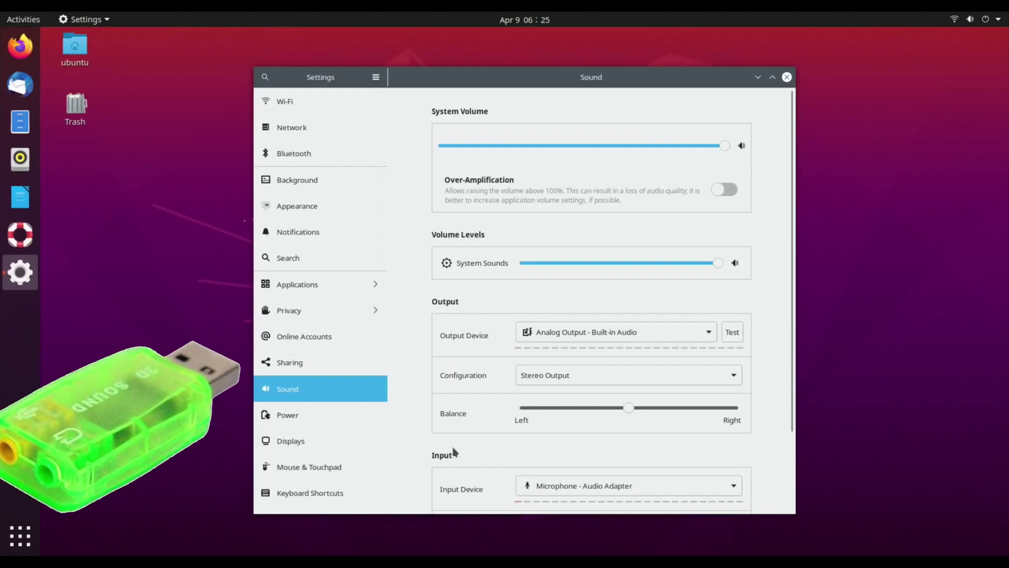
scroll(455, 452, "down", 3)
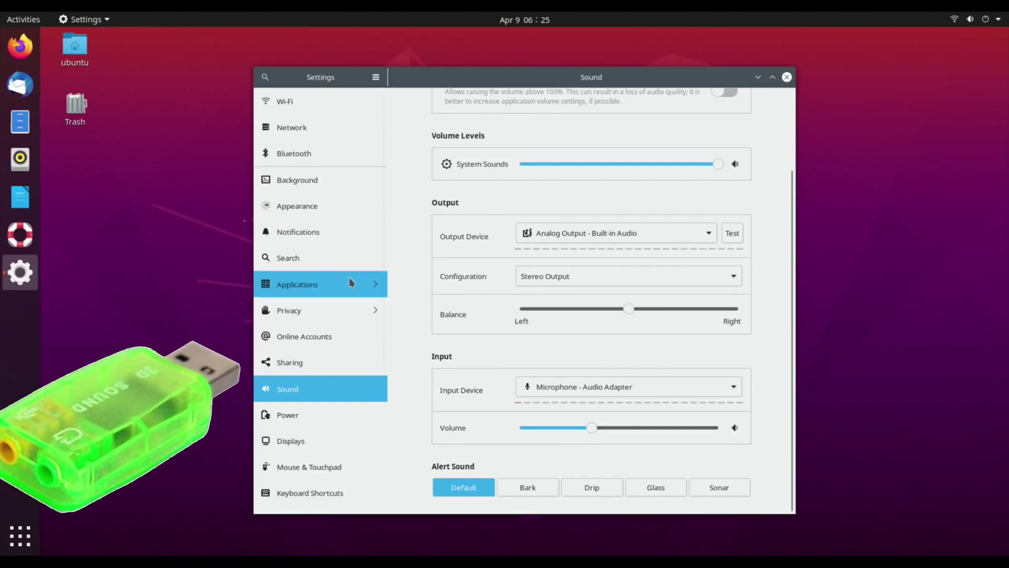
left_click(786, 77)
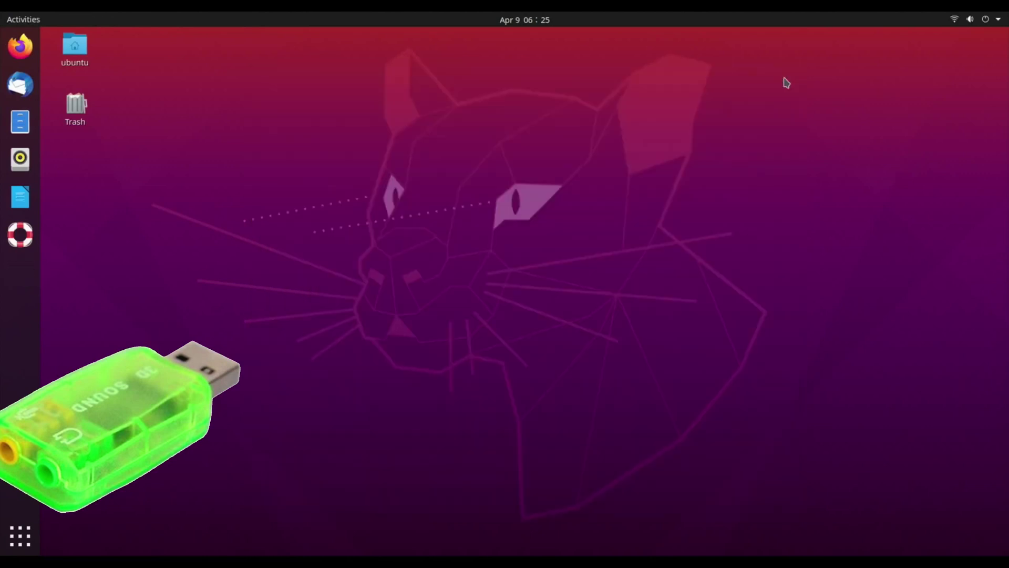
Launch Audacity via 'auda' search and record the vinyl track until it ends.
left_click(20, 536)
type("auda")
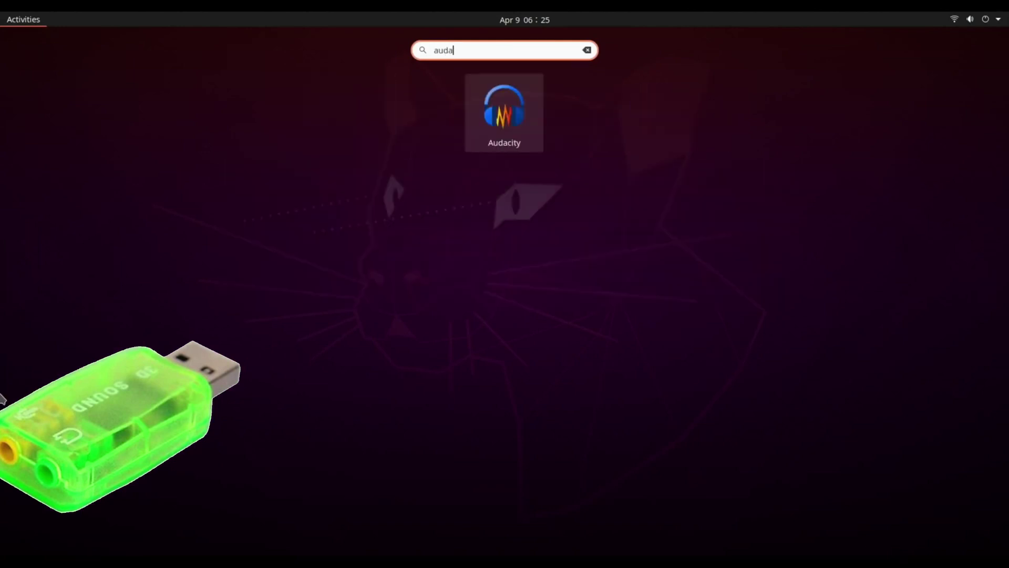
left_click(501, 134)
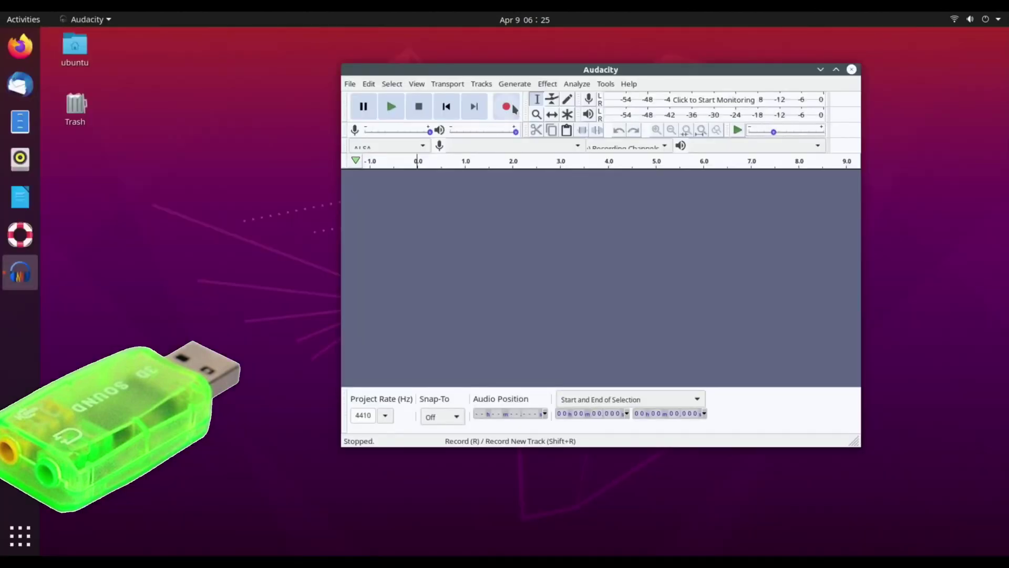
left_click(507, 106)
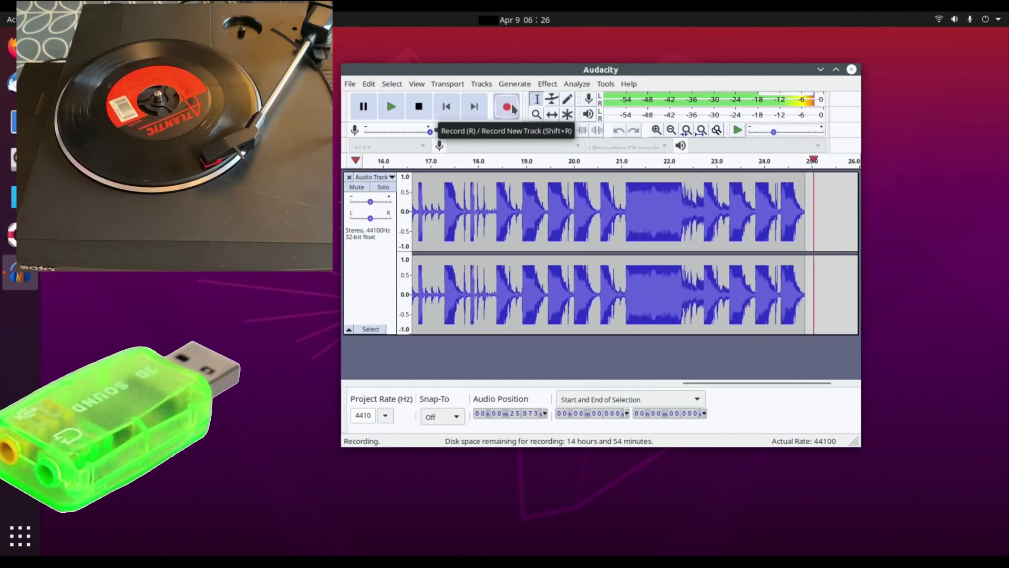
left_click(420, 106)
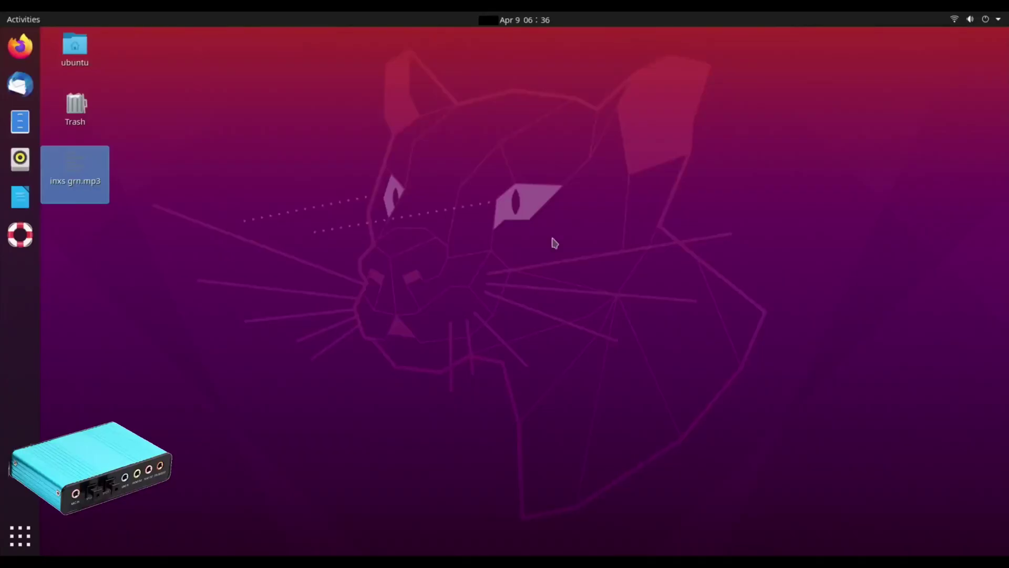
Set the sound input to Line In - CM106 Like Sound Device in Settings, then close Settings.
left_click(998, 21)
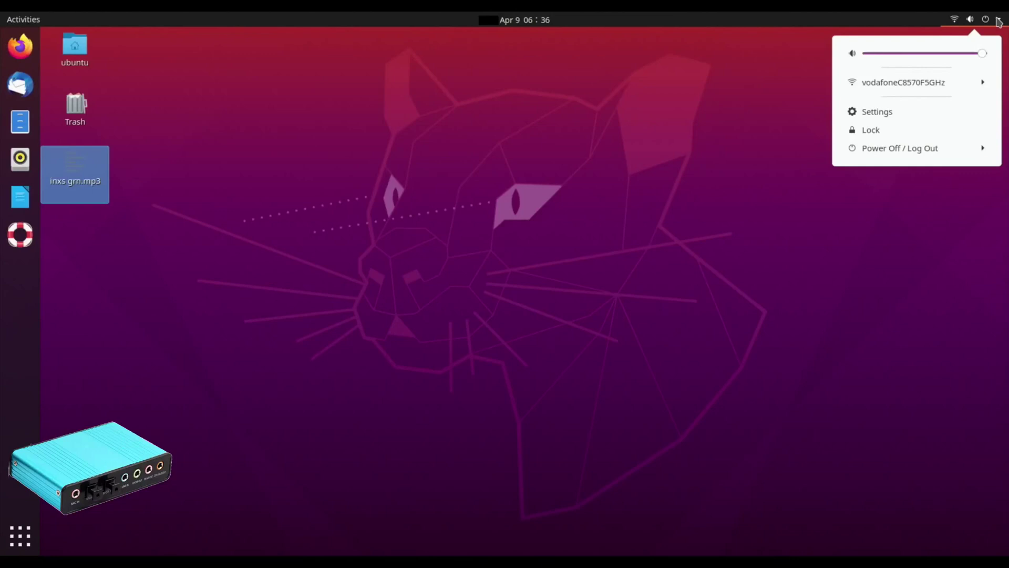
left_click(878, 111)
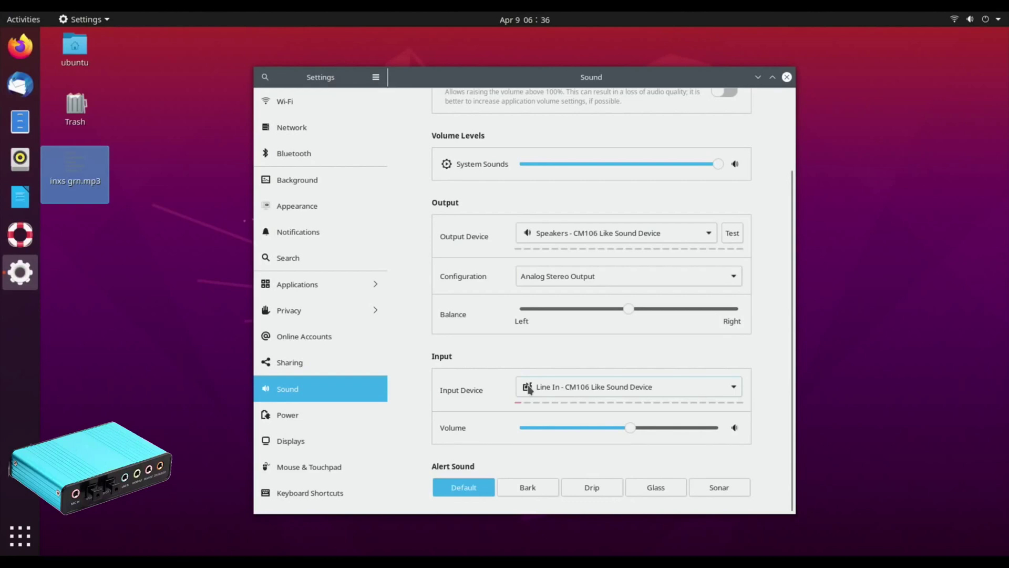
left_click(564, 392)
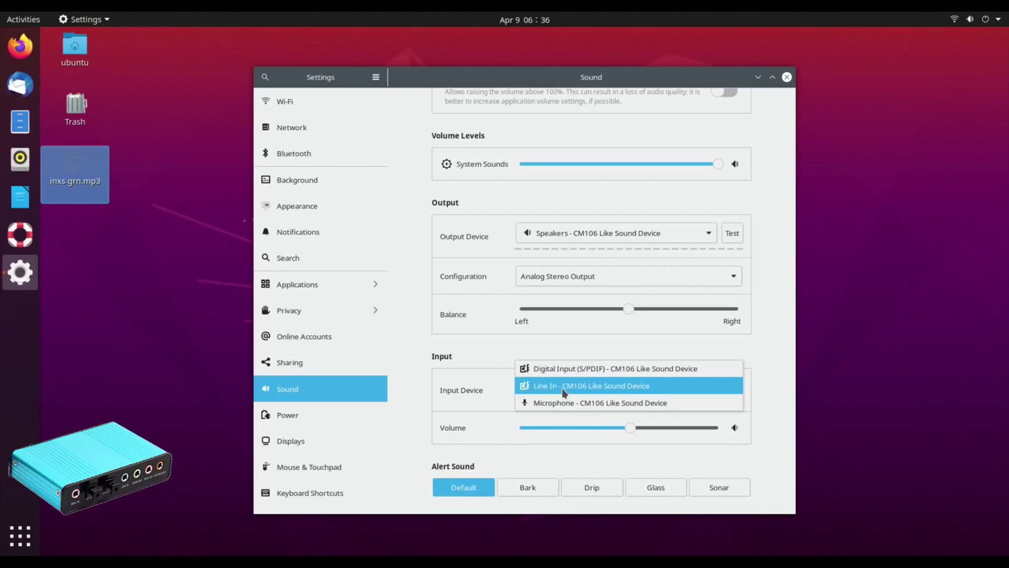
left_click(564, 389)
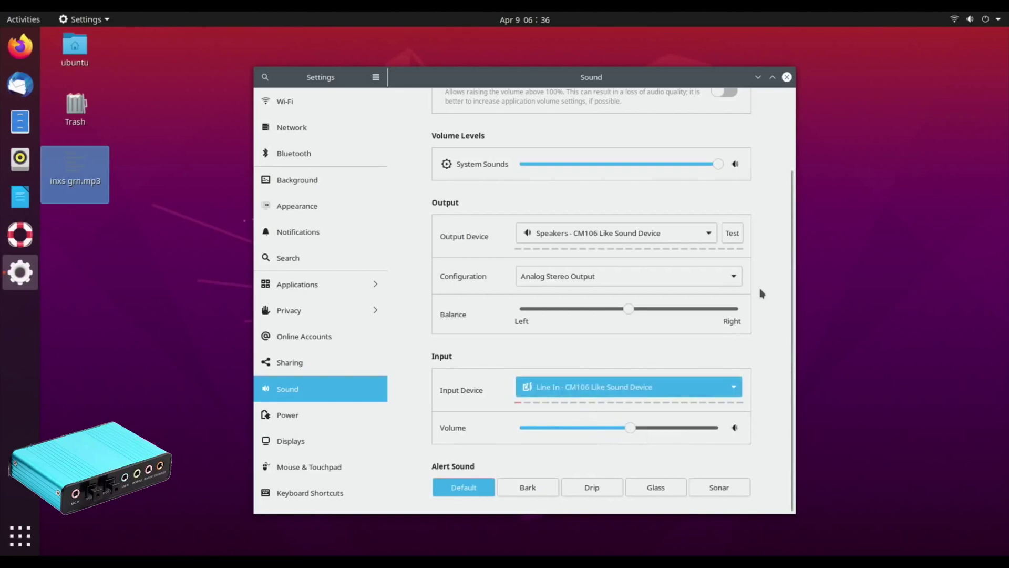
left_click(786, 78)
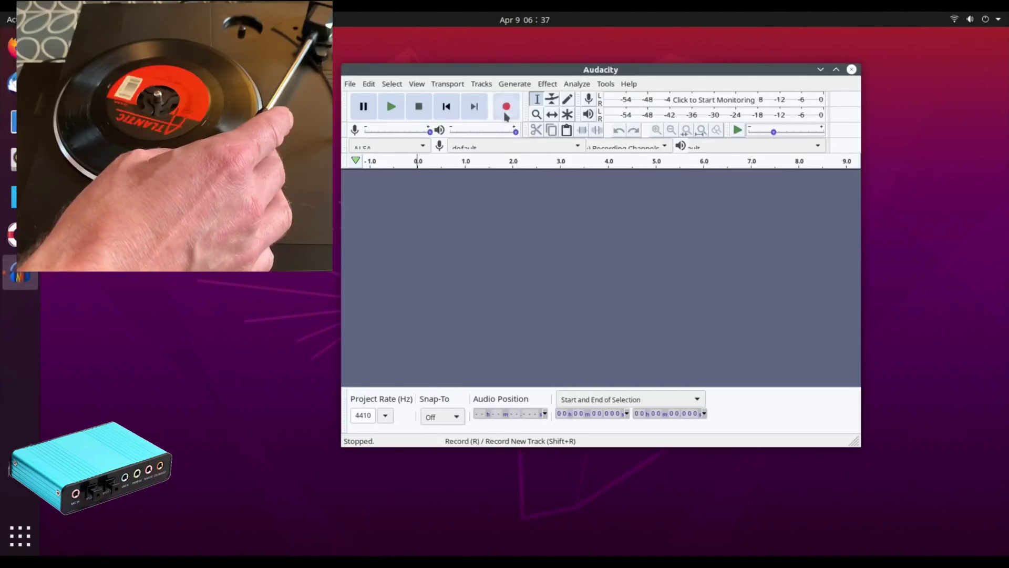
Record the turntable playback into a new stereo track in Audacity.
left_click(506, 110)
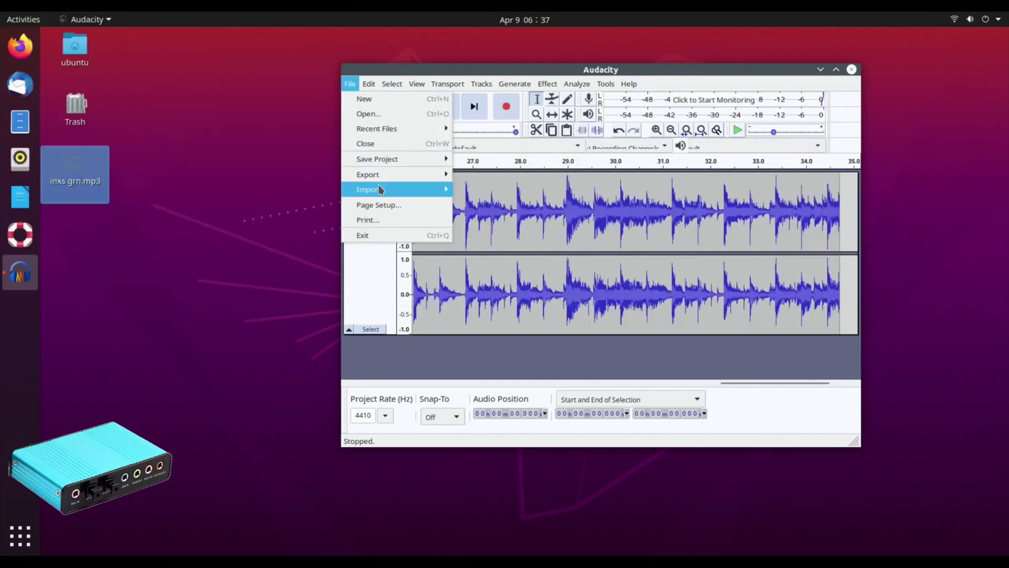
Export the recording as 'inxs blue.mp3' on the Desktop and accept the metadata tags.
mouse_move(378, 174)
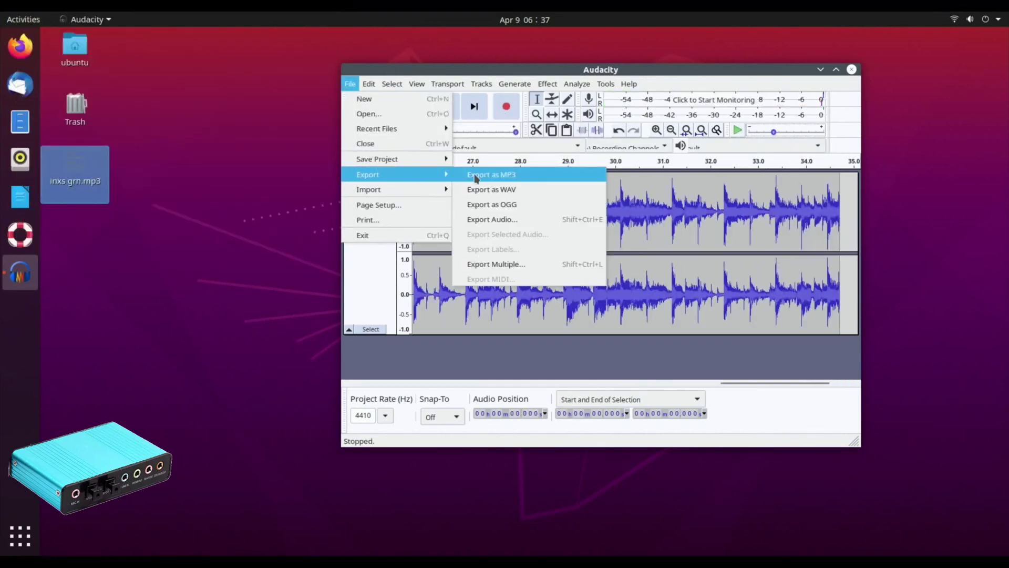
left_click(476, 175)
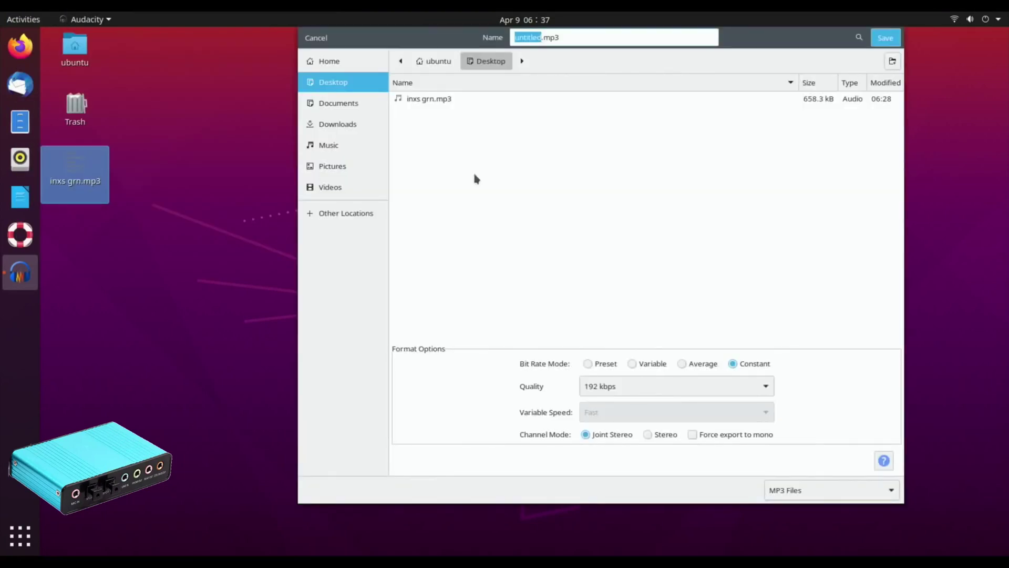
left_click(428, 101)
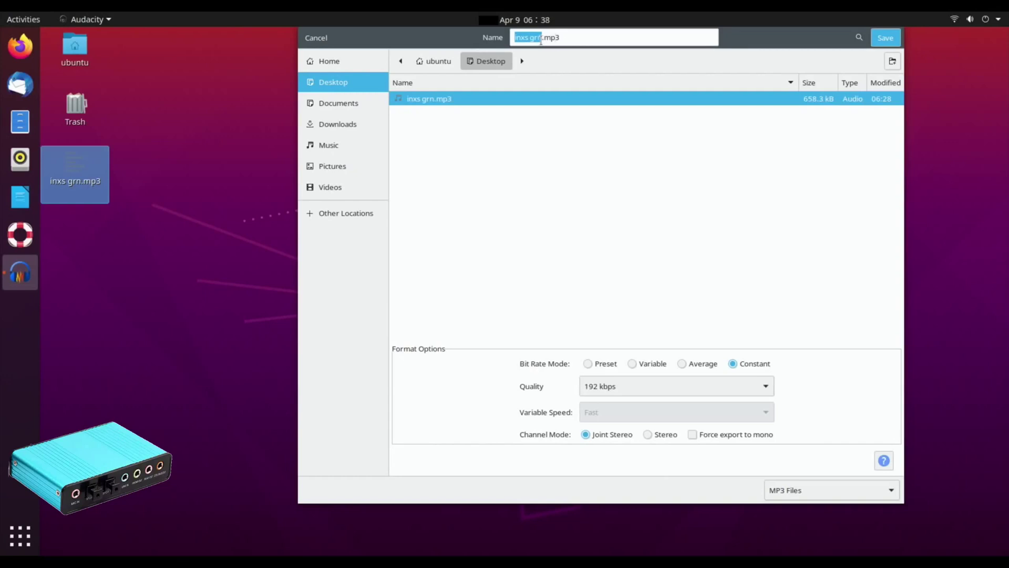
key("BackSpace")
key("BackSpace")
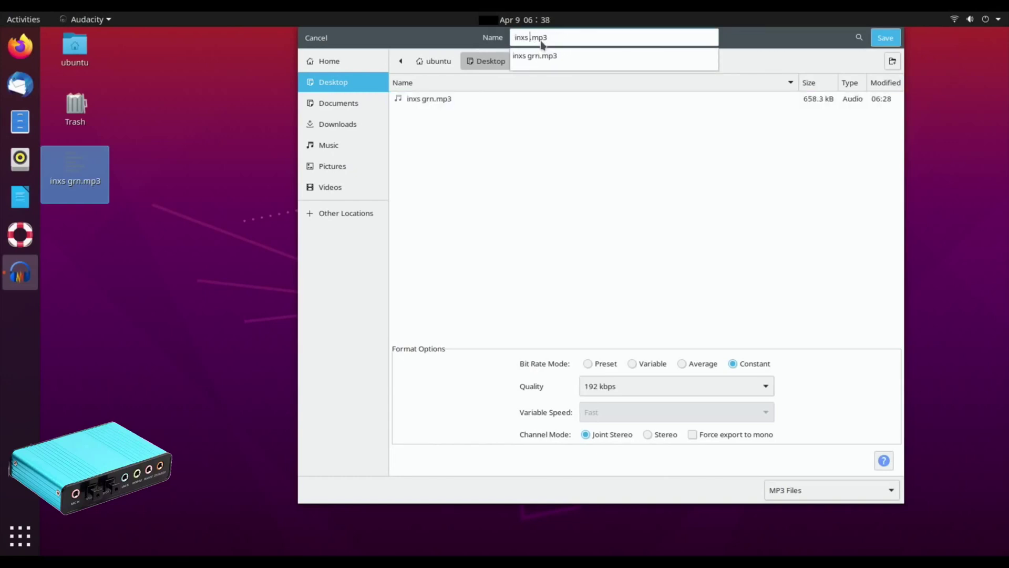
type("blue")
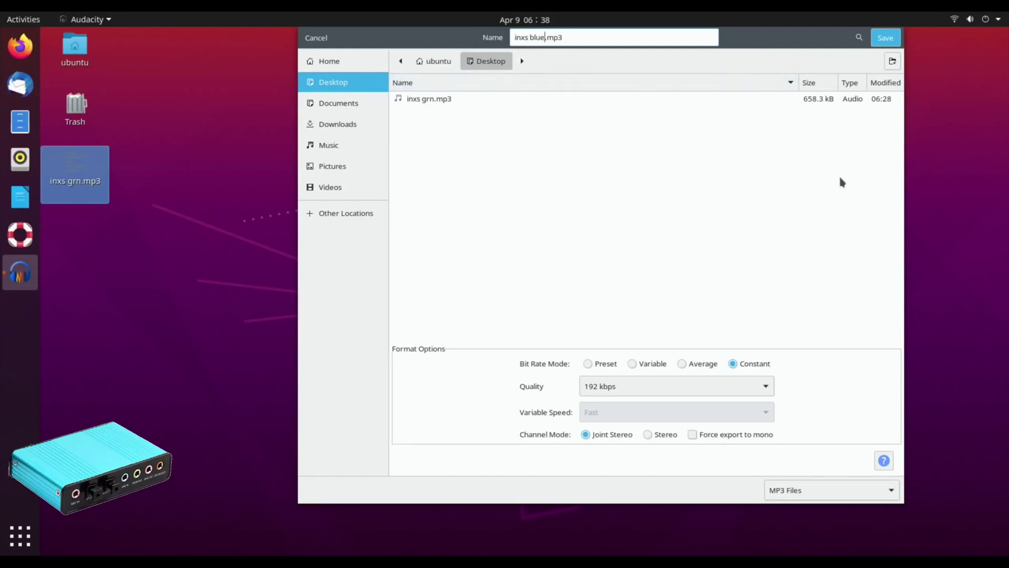
left_click(887, 38)
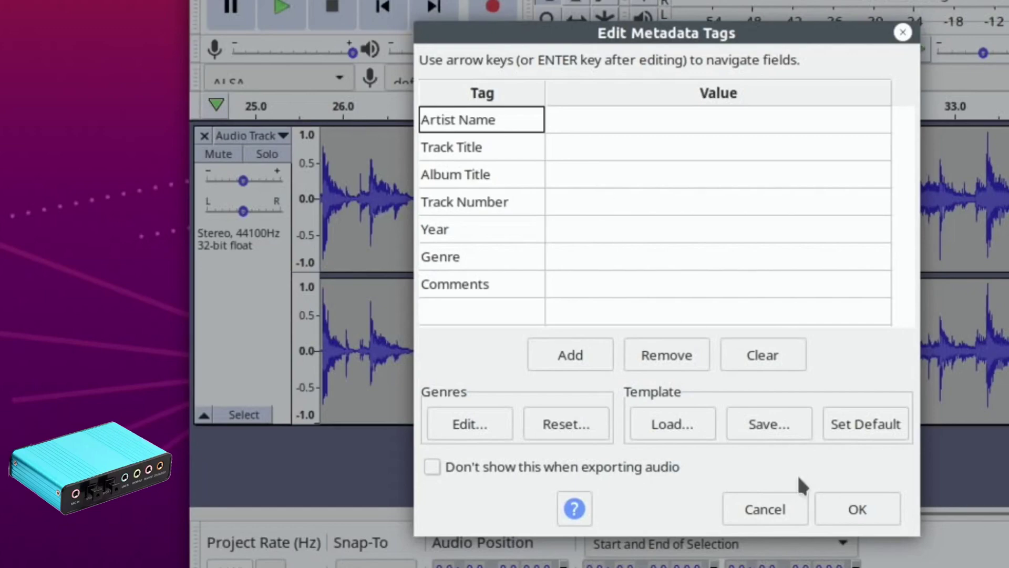
left_click(838, 508)
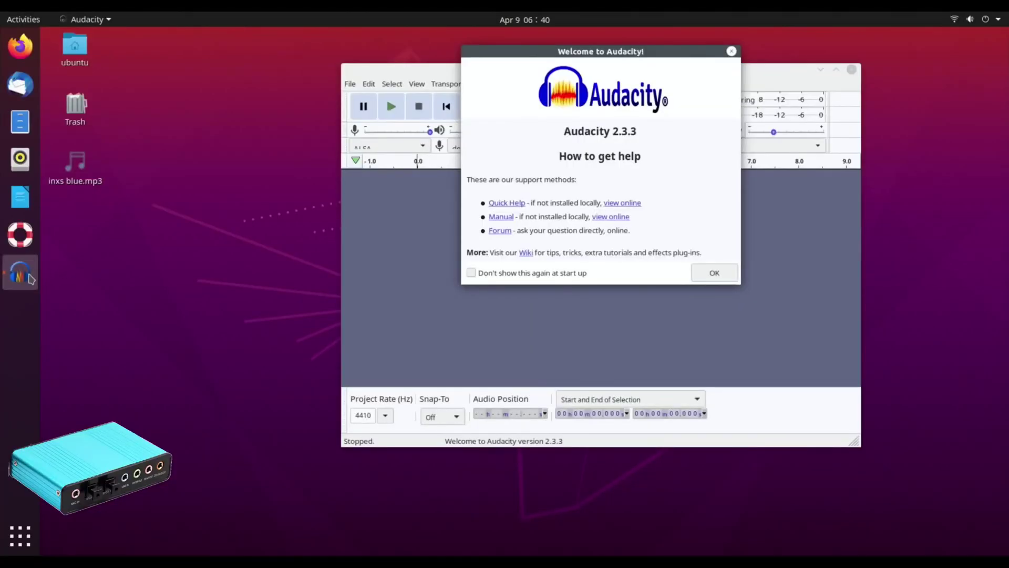
Add Audacity to the dock favourites.
right_click(28, 276)
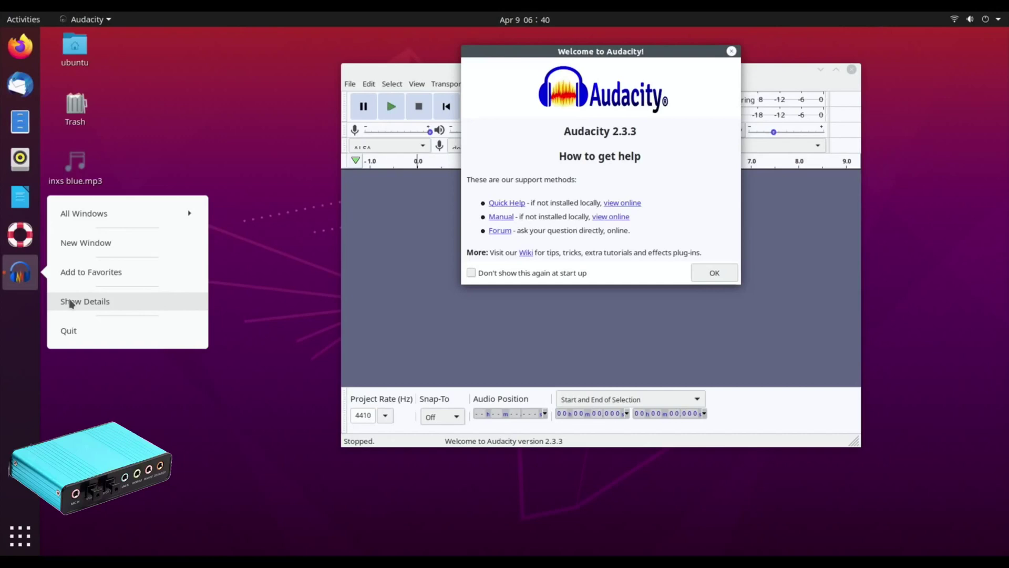
left_click(74, 277)
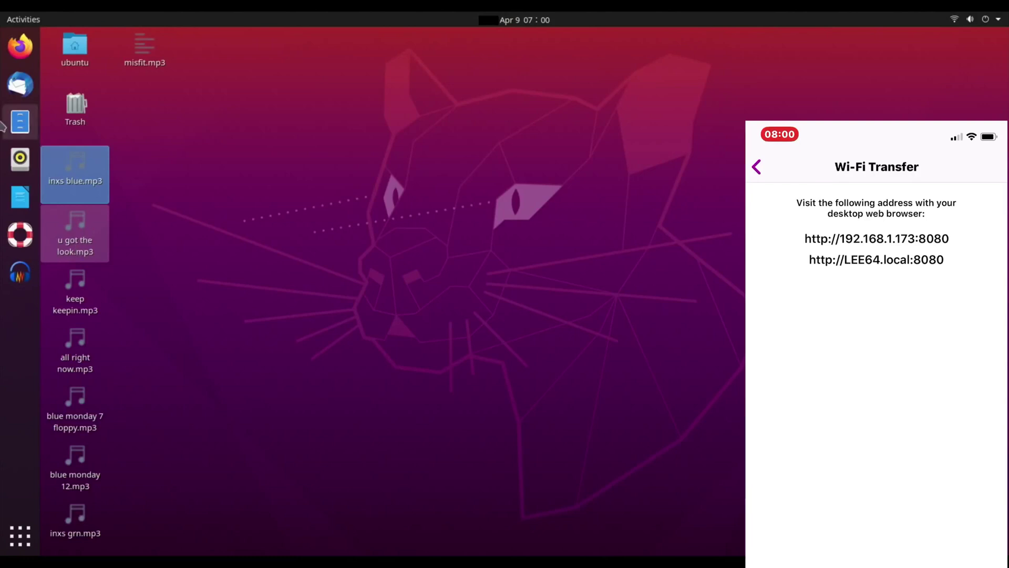
left_click(20, 47)
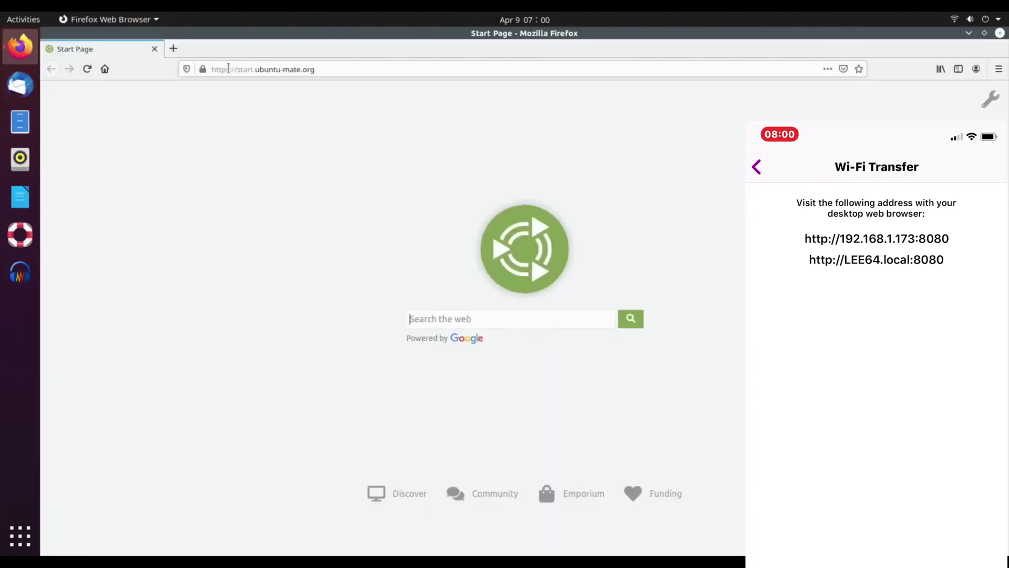
left_click(323, 68)
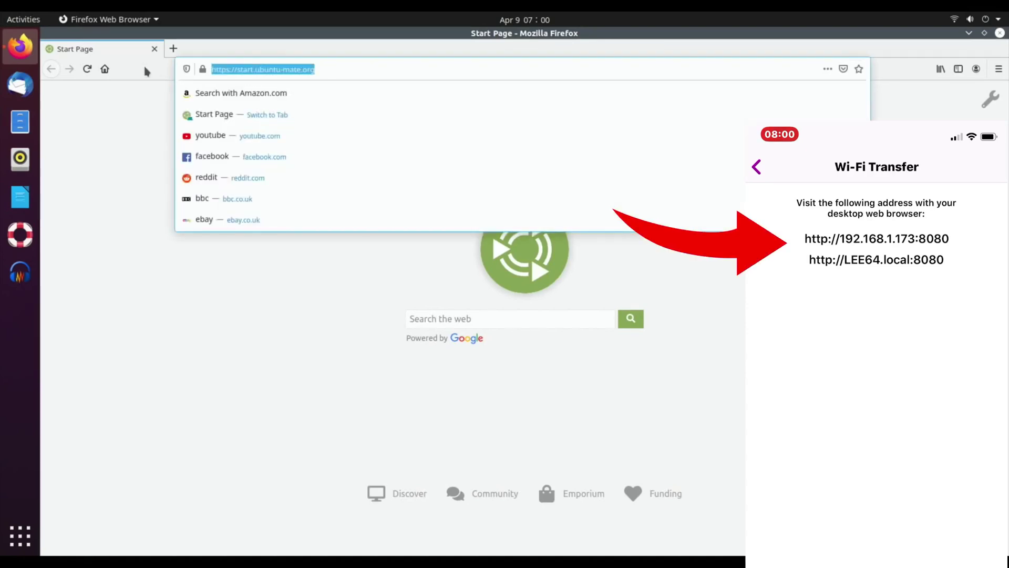
type("http://192.168.1.173:8080")
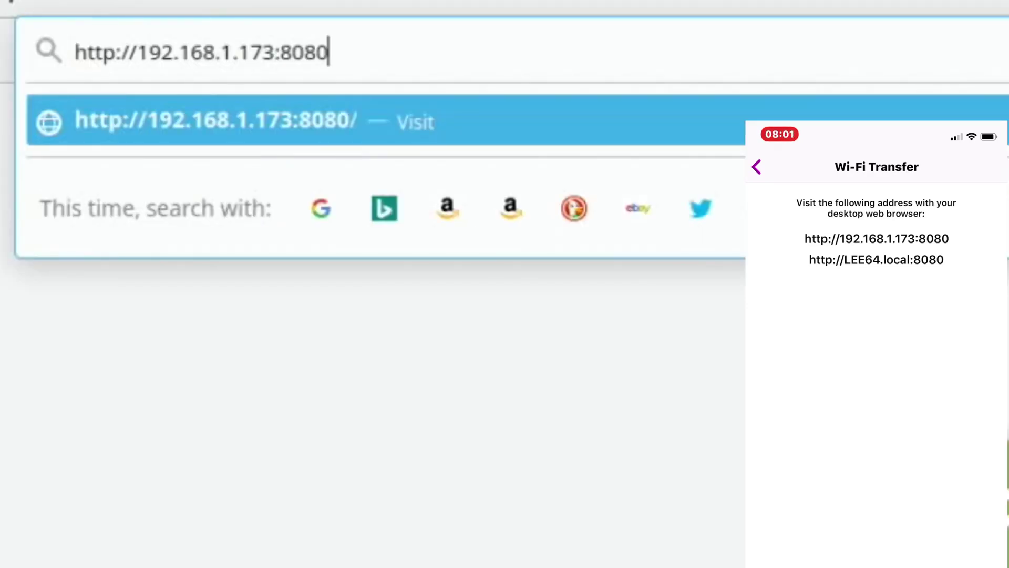
key("Return")
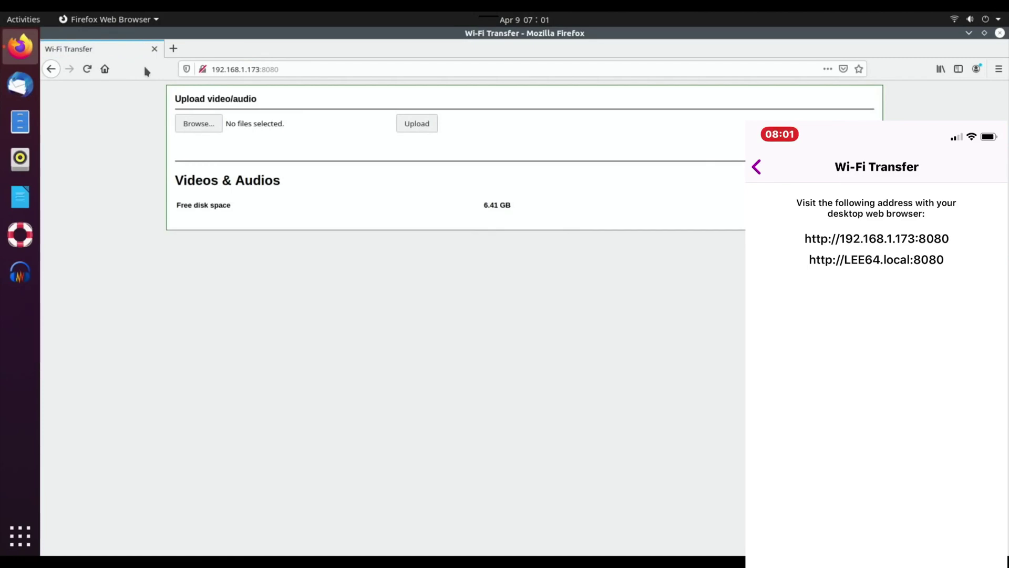
Choose inxs blue.mp3 from the Desktop as the file to upload.
left_click(204, 126)
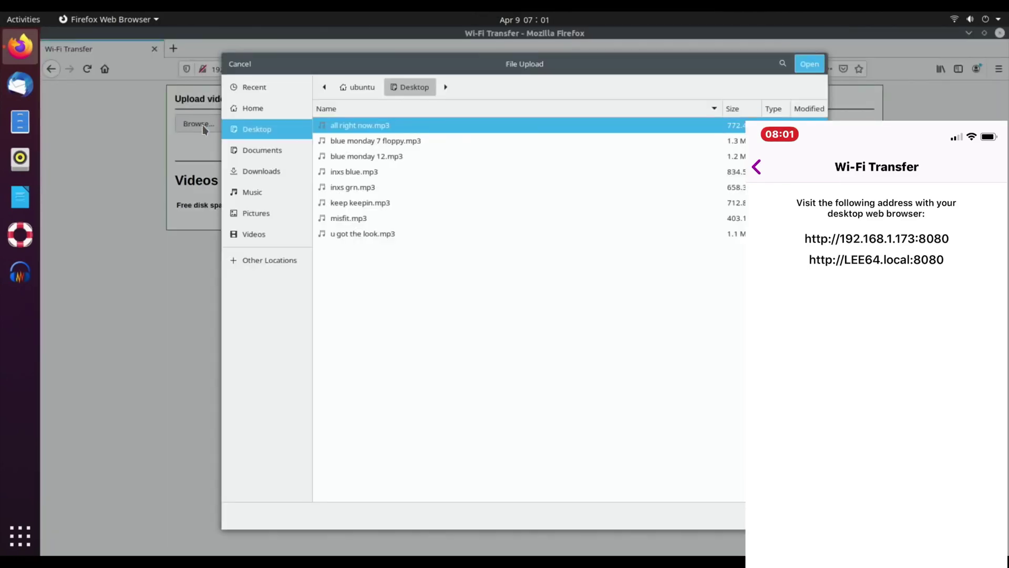
left_click(367, 174)
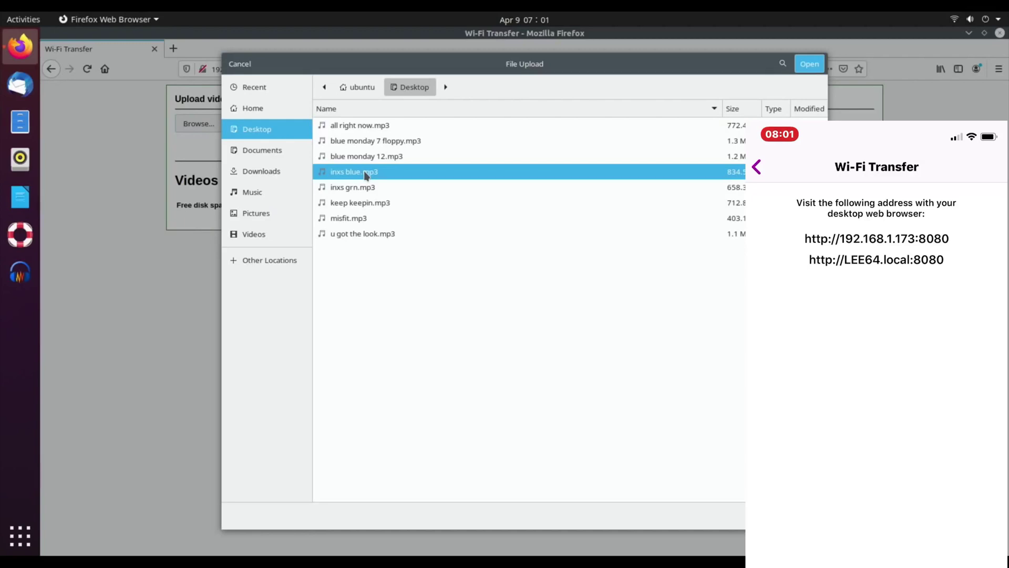
left_click(807, 64)
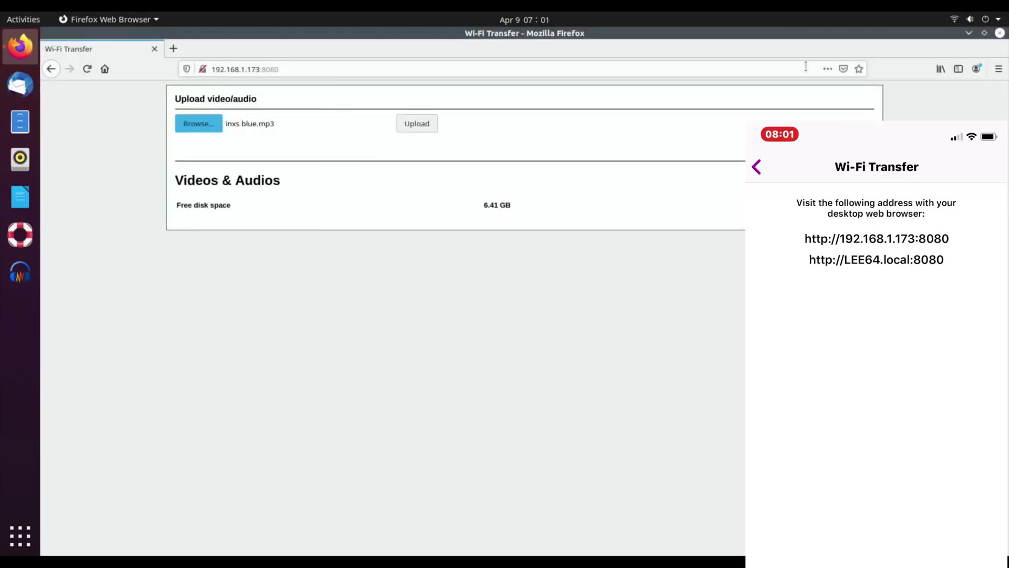
Upload inxs blue.mp3 to the phone through the Wi-Fi Transfer page.
left_click(428, 130)
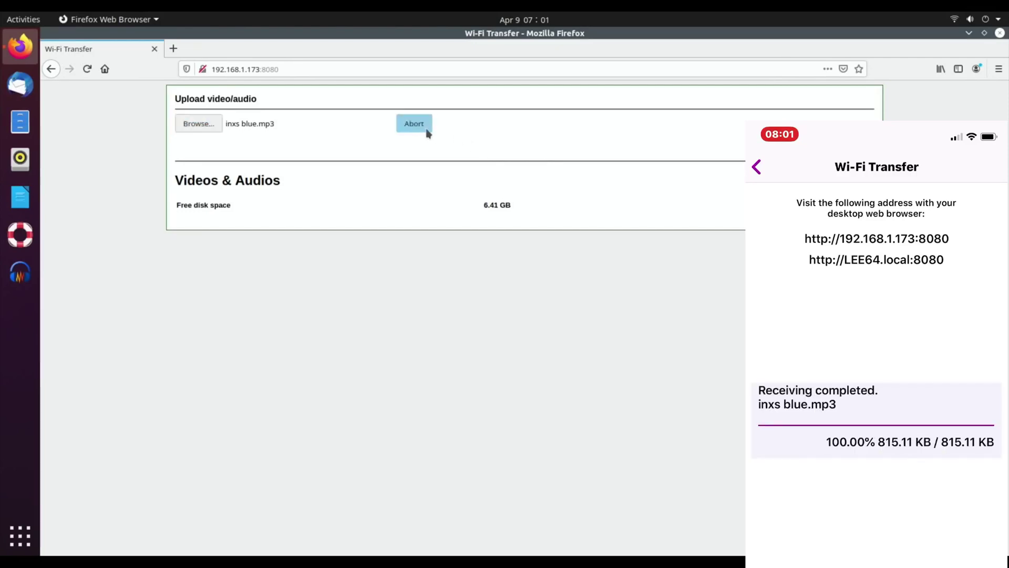